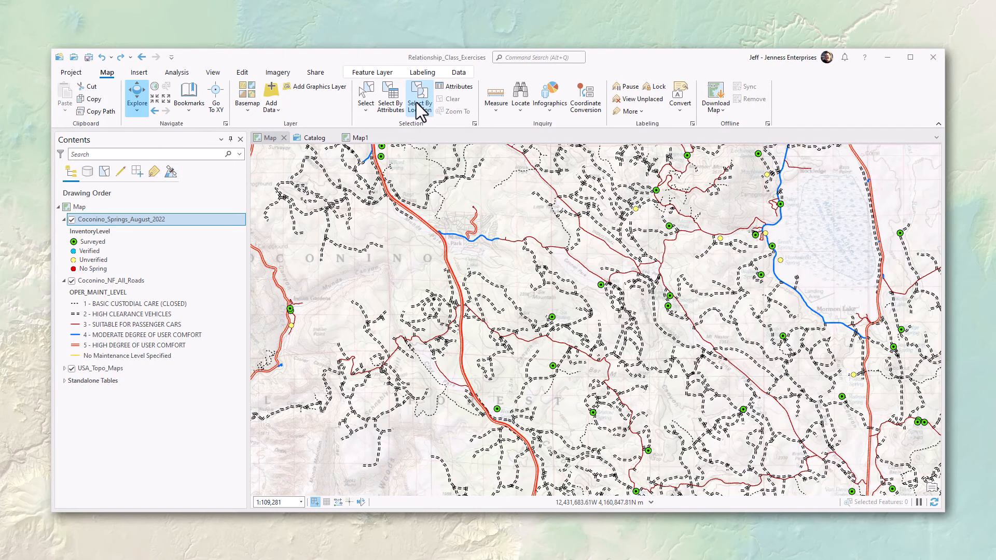
Step: Open Select By Location with springs as input and Within a distance geodesic as the relationship
{"action": "left_click", "coordinate": [419, 99]}
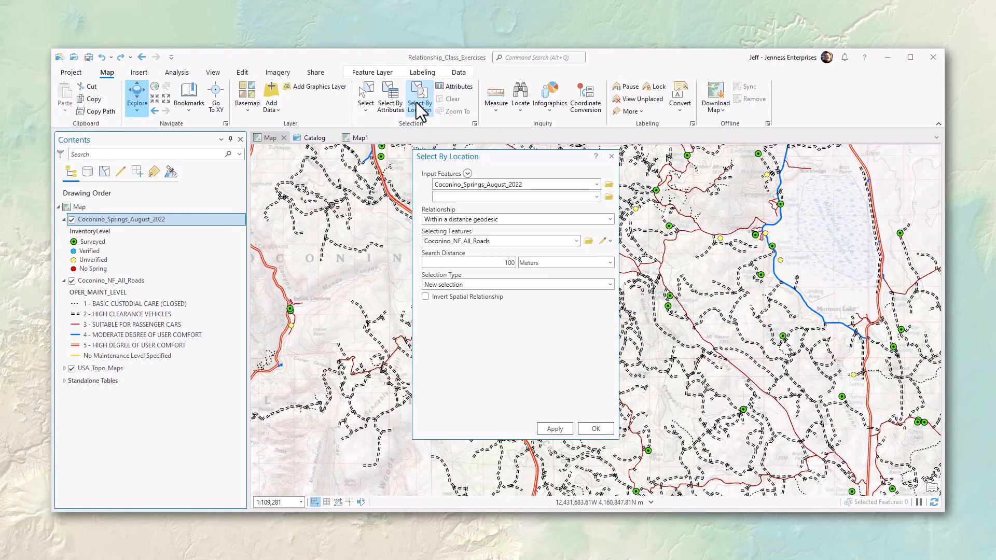
{"action": "left_click_drag", "start_coordinate": [505, 160], "coordinate": [483, 158]}
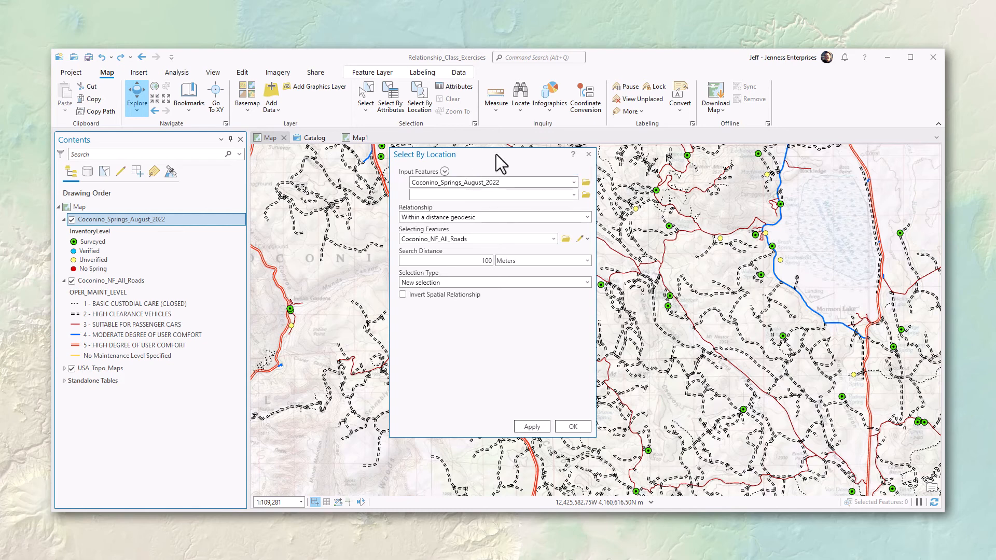
{"action": "double_click", "coordinate": [511, 182]}
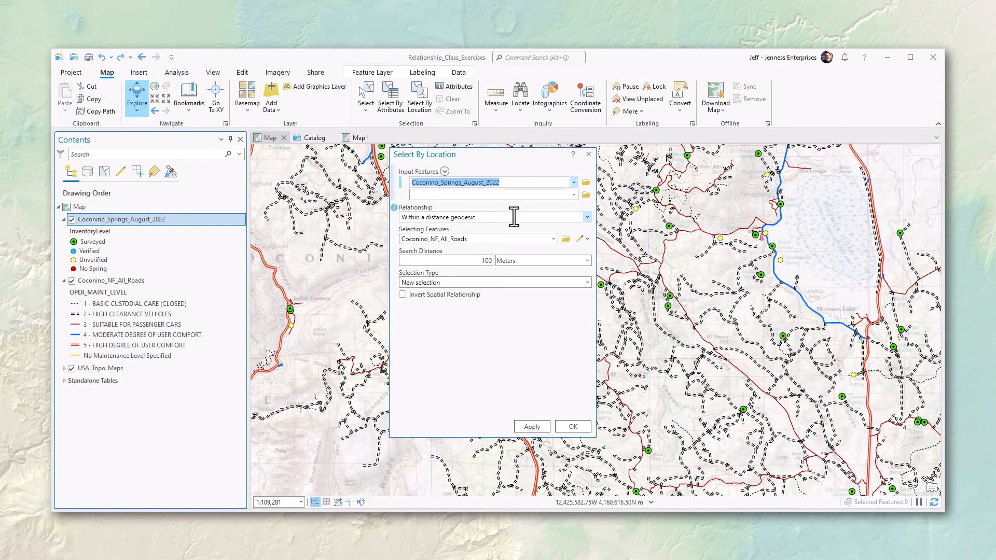
{"action": "key", "text": "Tab"}
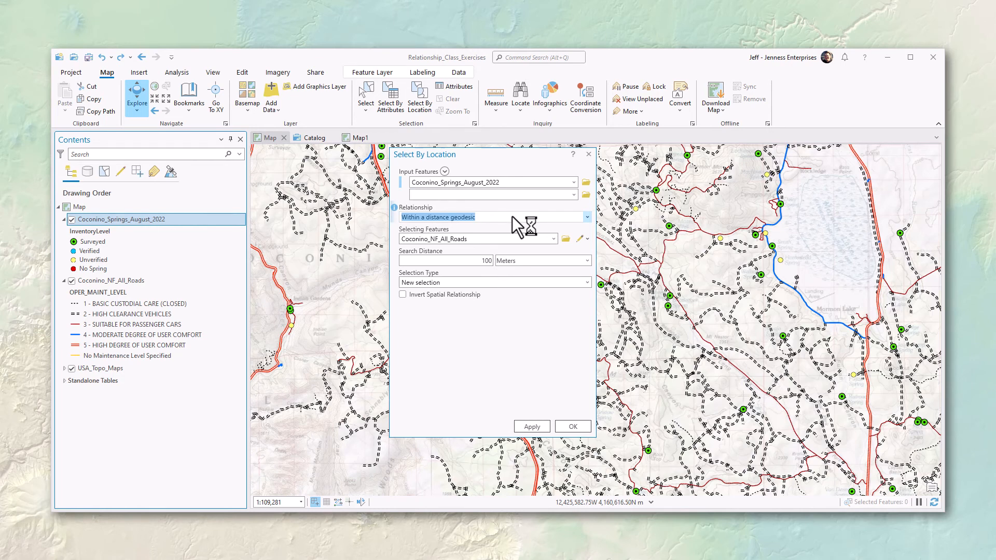
{"action": "left_click", "coordinate": [587, 217]}
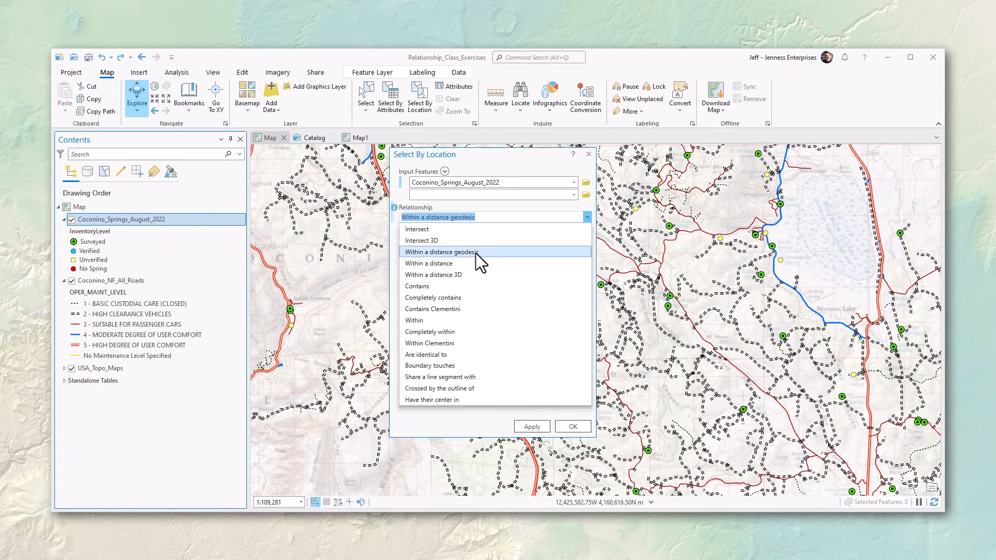
{"action": "left_click", "coordinate": [455, 264]}
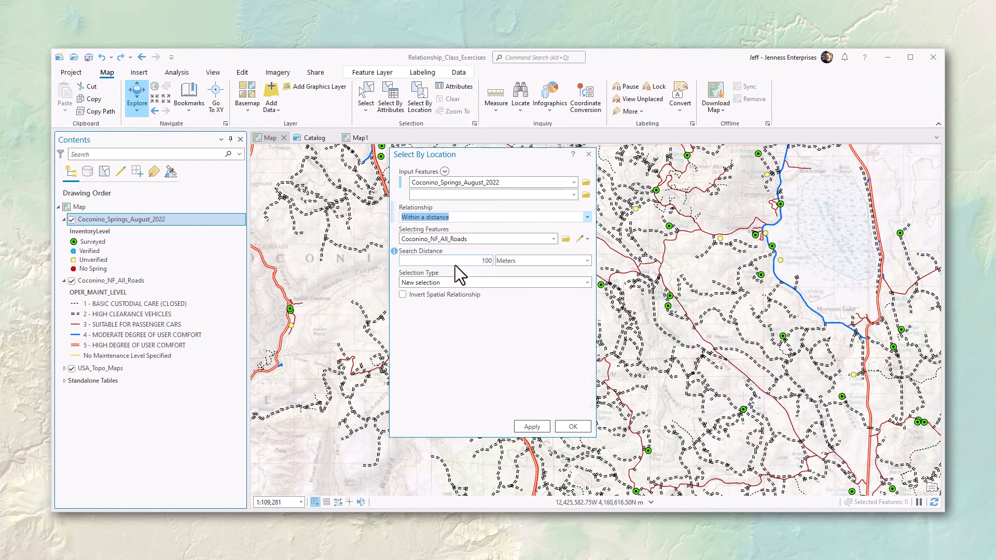
{"action": "left_click", "coordinate": [584, 219]}
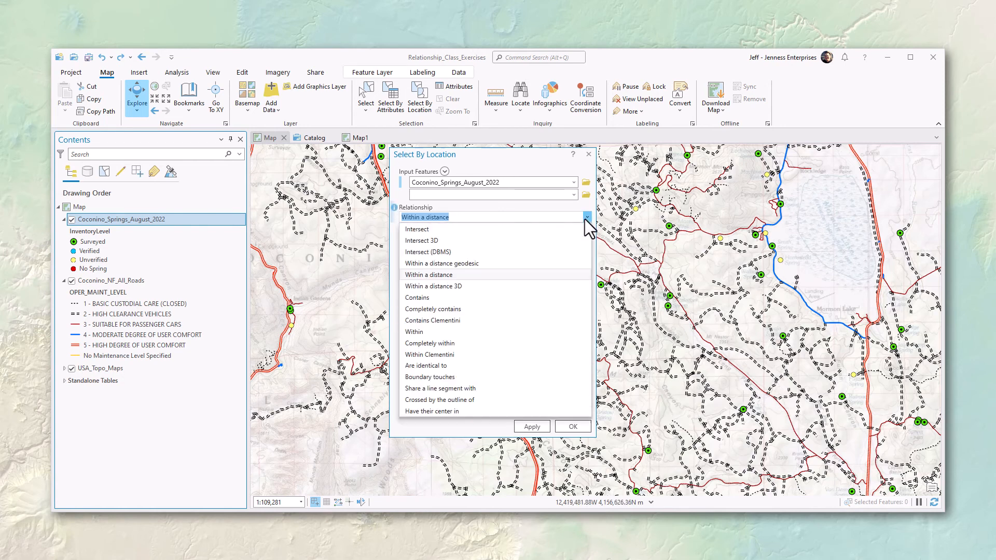
{"action": "left_click", "coordinate": [441, 230]}
{"action": "left_click", "coordinate": [477, 261]}
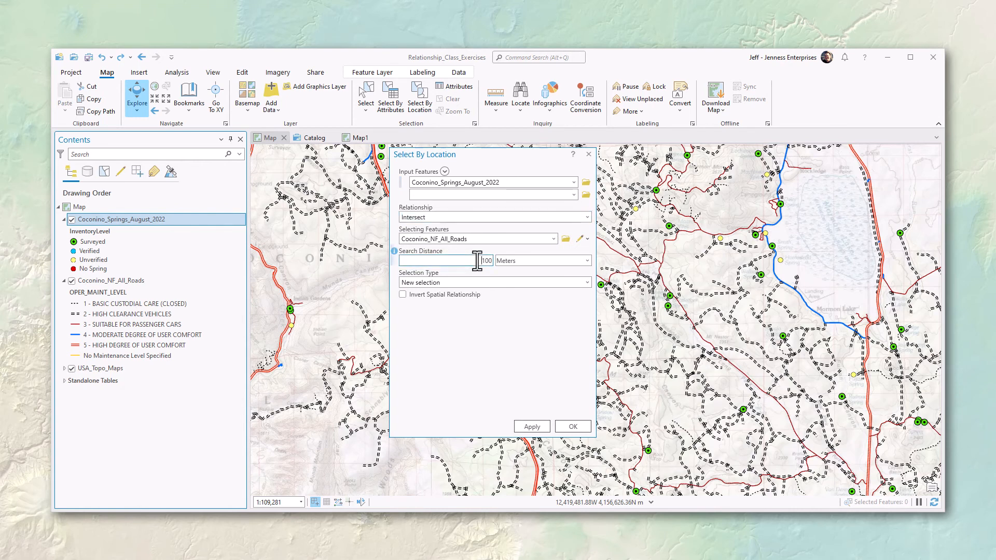
{"action": "left_click", "coordinate": [433, 219]}
{"action": "left_click", "coordinate": [430, 280]}
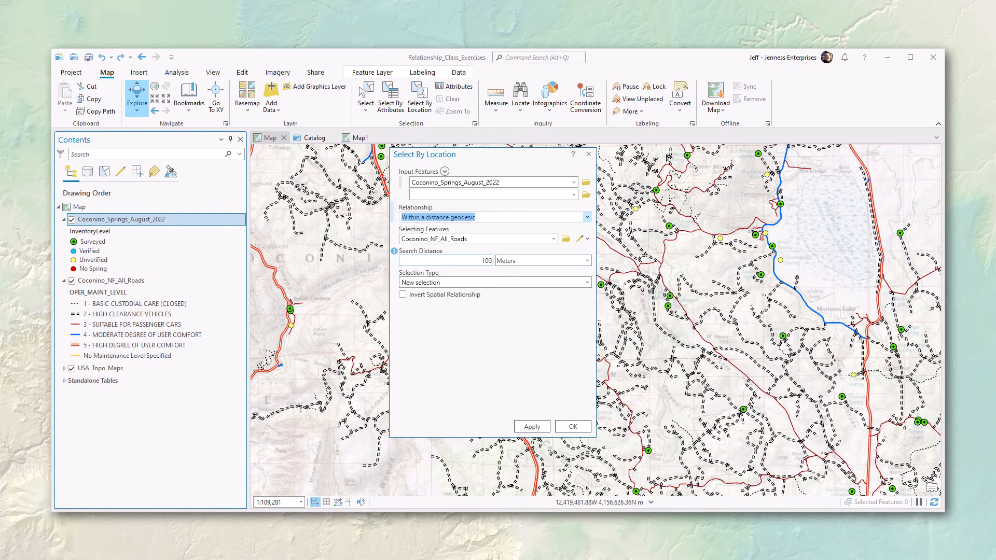
Step: Use Coconino_NF_All_Roads as selecting features with a 100 Meters search distance
{"action": "key", "text": "Tab"}
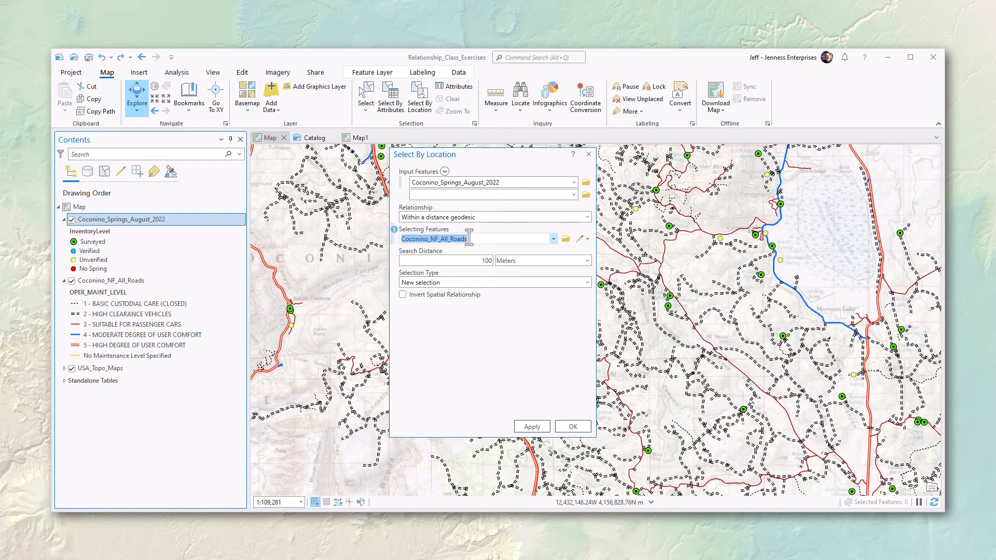
{"action": "left_click", "coordinate": [484, 260]}
{"action": "left_click", "coordinate": [532, 262]}
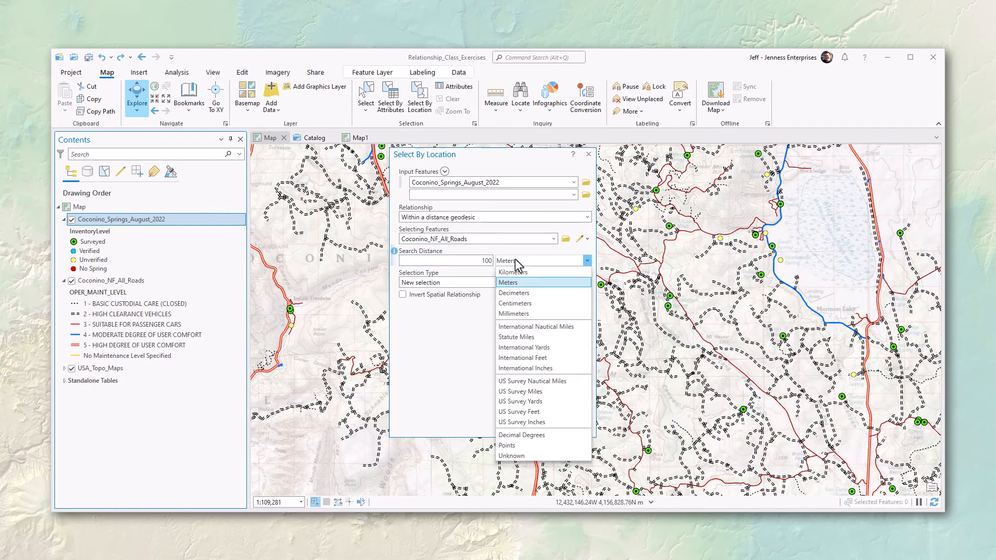
{"action": "left_click", "coordinate": [515, 261]}
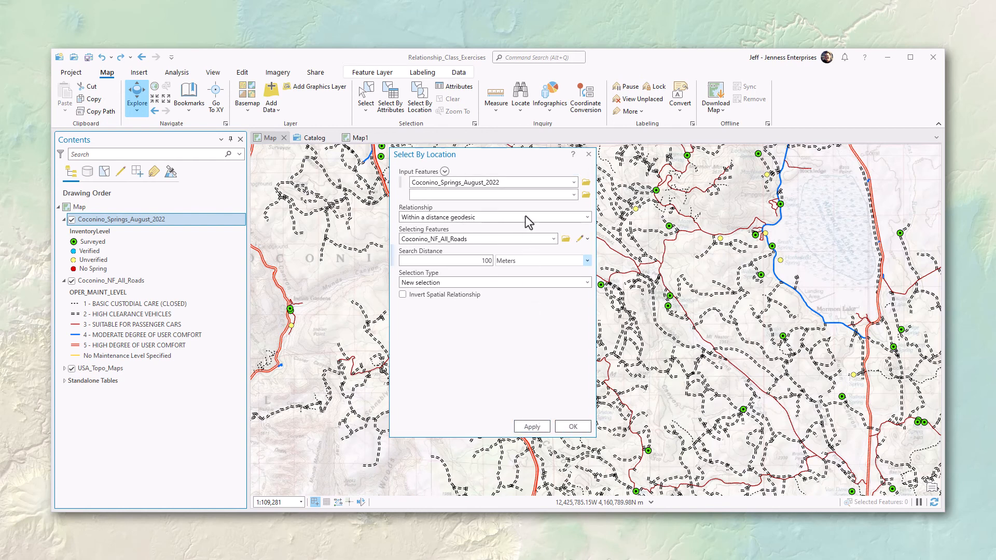
{"action": "left_click_drag", "start_coordinate": [513, 159], "coordinate": [404, 182]}
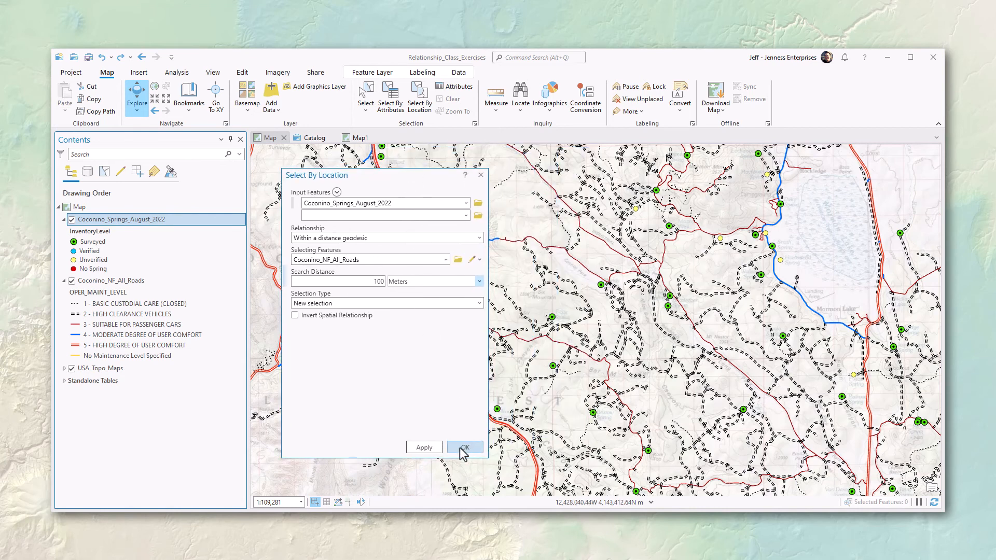
Step: Apply the location query and confirm 221 springs are selected in List By Selection
{"action": "left_click", "coordinate": [424, 448]}
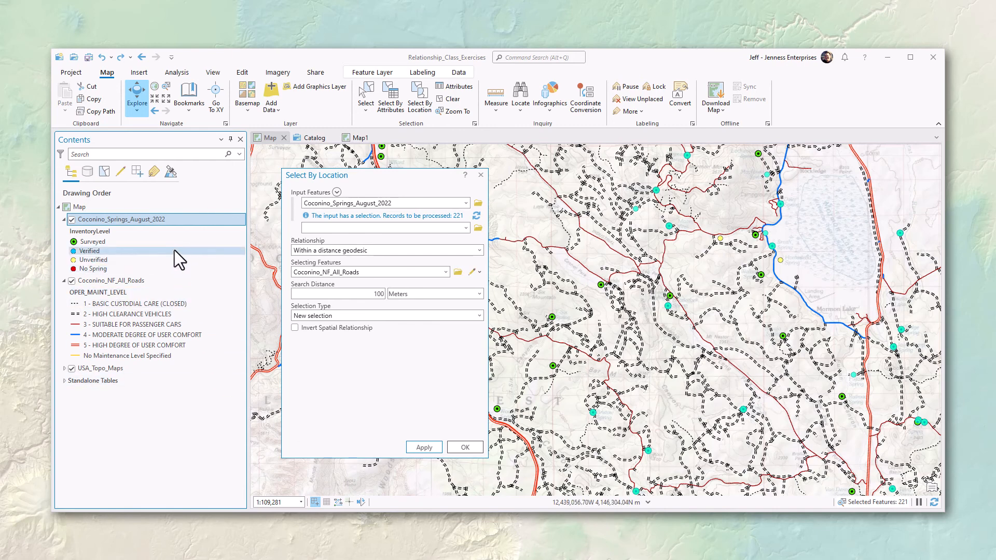
{"action": "left_click", "coordinate": [102, 174]}
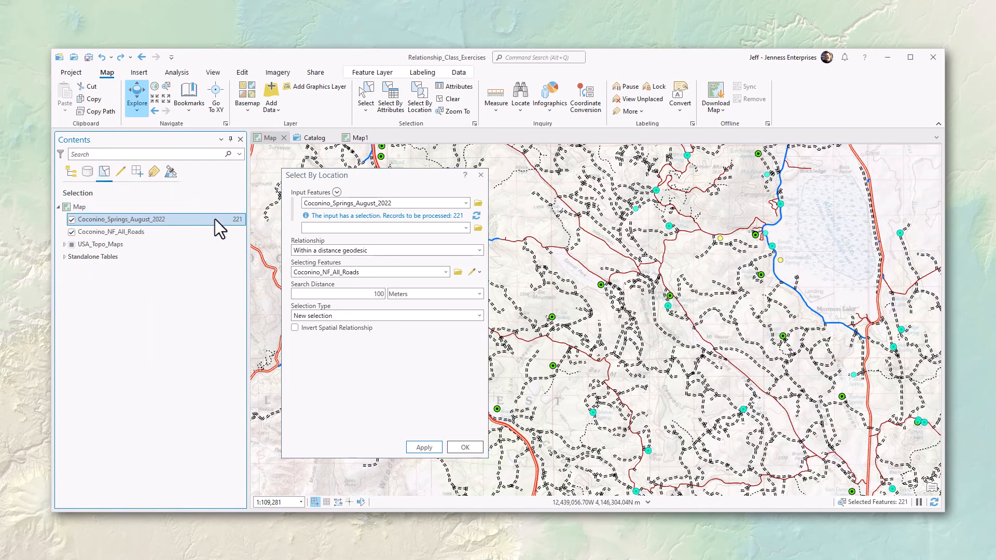
{"action": "mouse_move", "coordinate": [234, 220]}
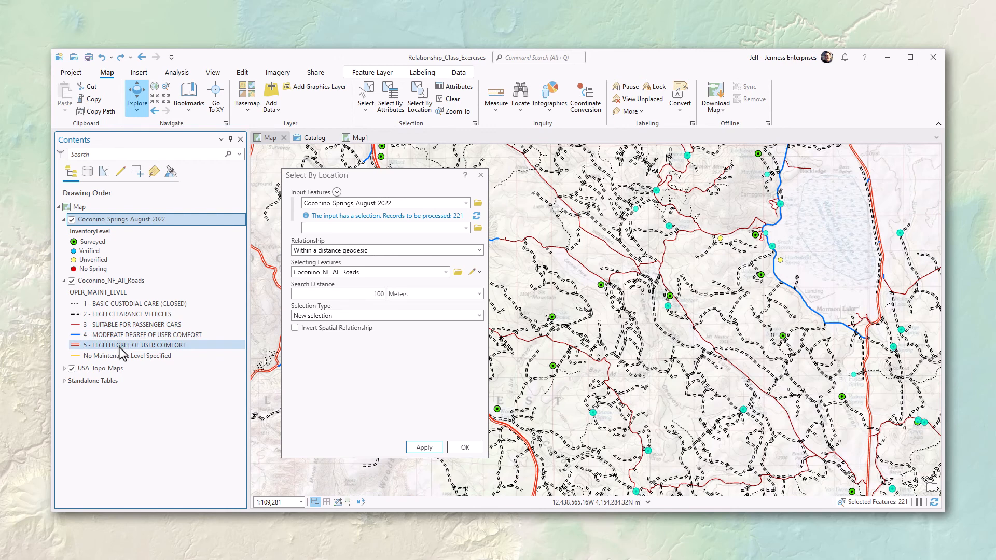
Step: Select roads with OPER_MAINT_LEVEL LIKE '%USER COMFORT%' via a validated SQL attribute query
{"action": "left_click", "coordinate": [106, 283]}
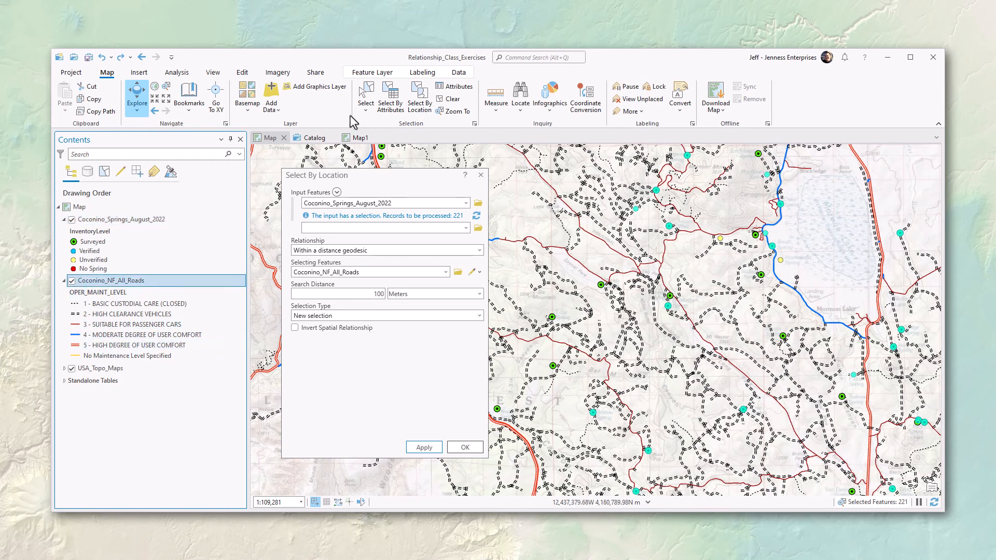
{"action": "left_click", "coordinate": [390, 102]}
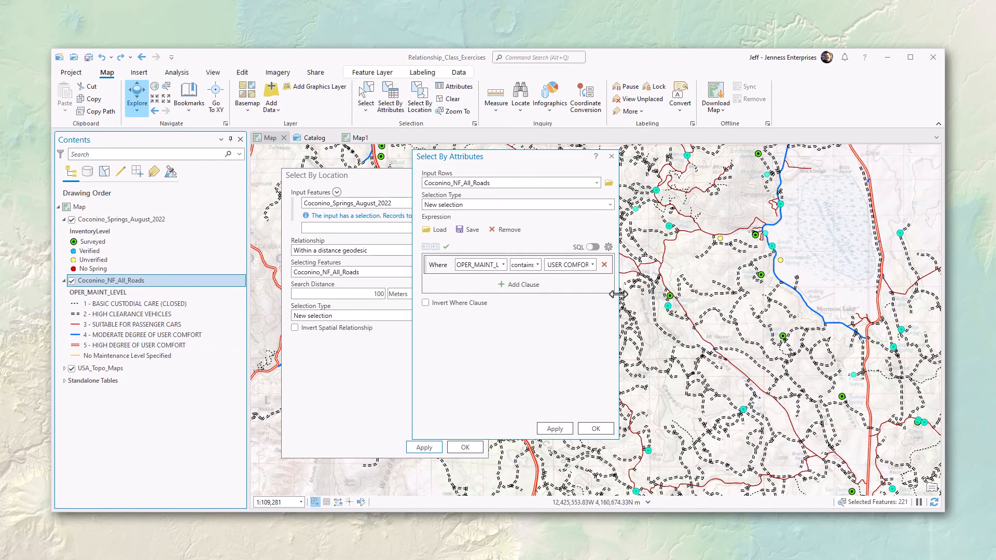
{"action": "left_click_drag", "start_coordinate": [620, 301], "coordinate": [731, 300]}
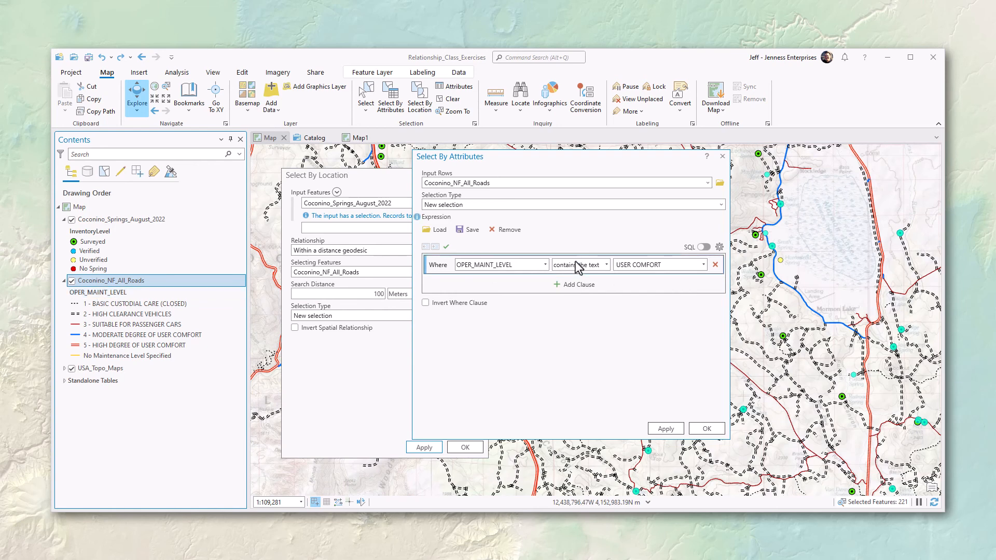
{"action": "left_click", "coordinate": [704, 247]}
{"action": "double_click", "coordinate": [488, 261]}
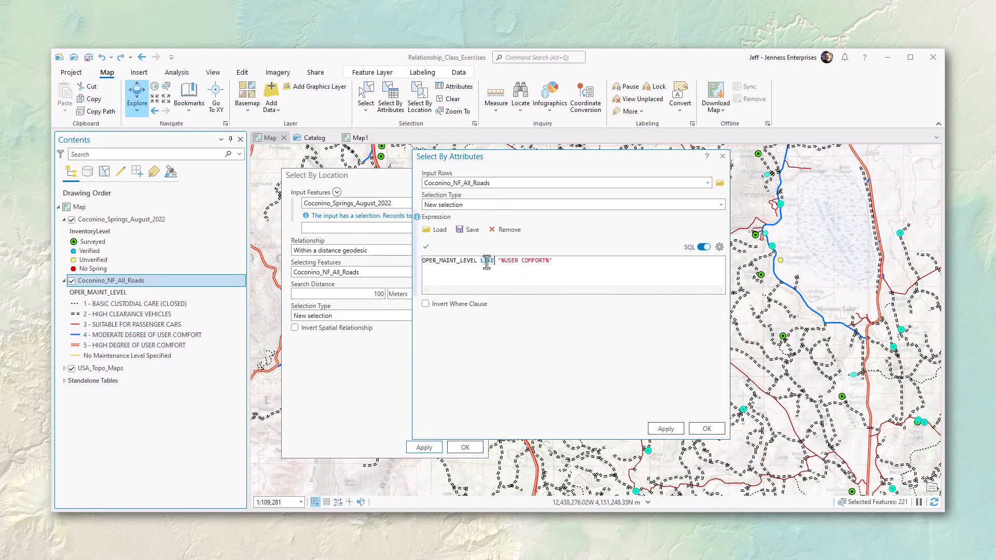
{"action": "left_click", "coordinate": [503, 264]}
{"action": "left_click", "coordinate": [426, 248]}
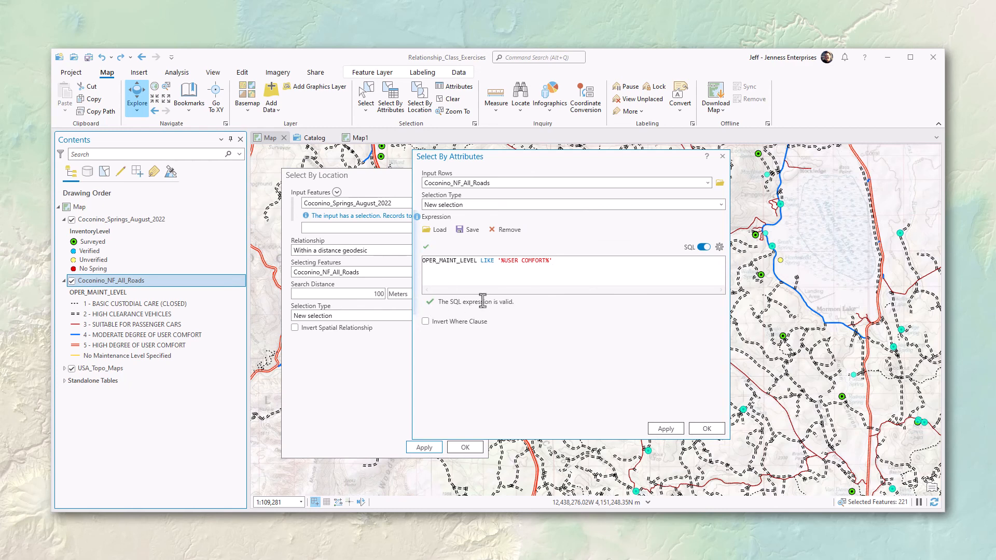
{"action": "left_click", "coordinate": [712, 429]}
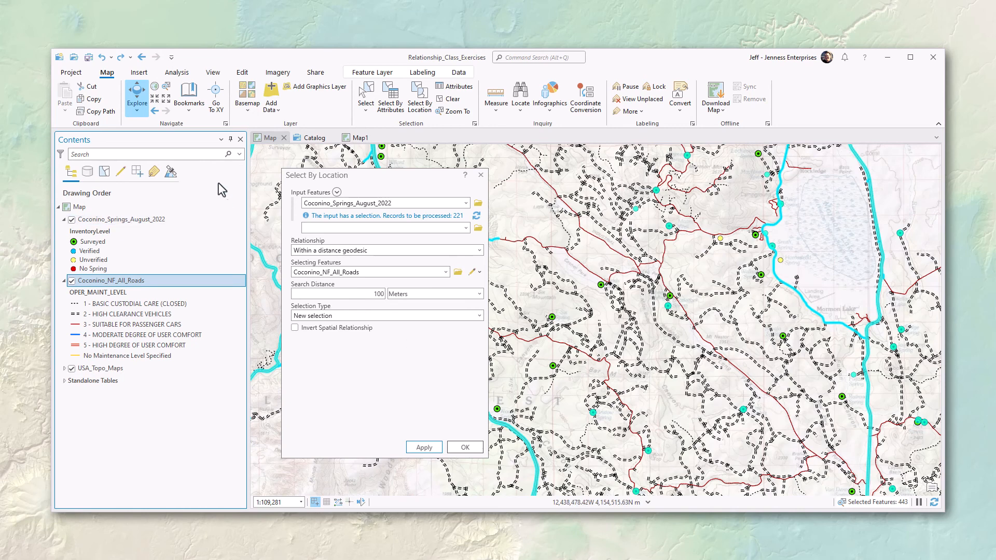
Step: List layers by selection to show 221 springs and 222 selected roads
{"action": "left_click", "coordinate": [104, 173]}
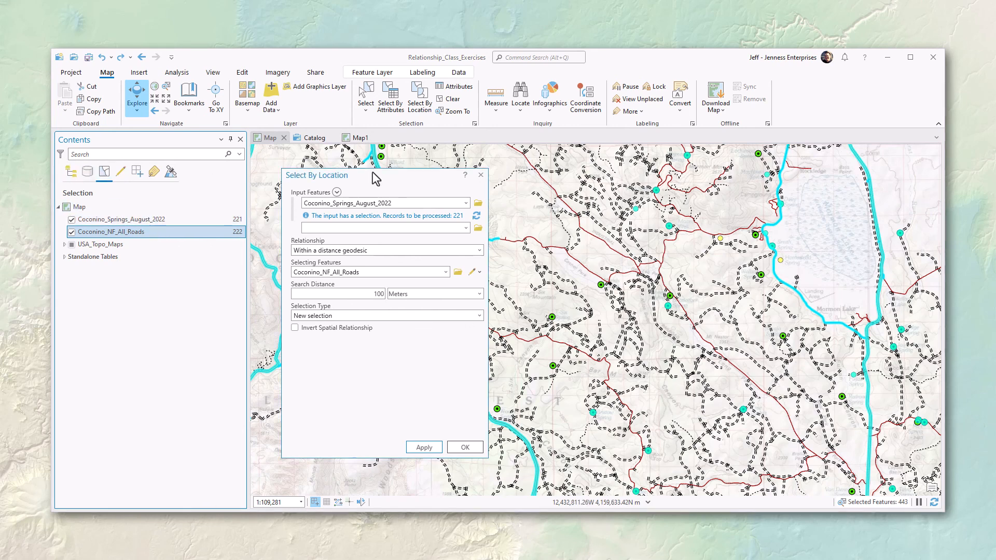
{"action": "left_click_drag", "start_coordinate": [374, 176], "coordinate": [362, 161]}
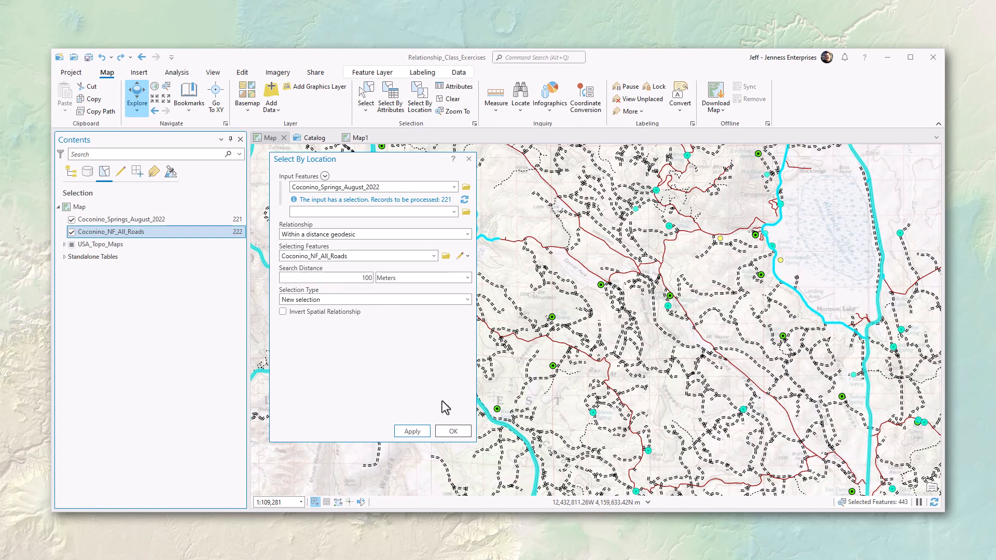
Step: Apply the query against the 222 selected roads, confirm 25 springs selected, and close
{"action": "left_click", "coordinate": [409, 436]}
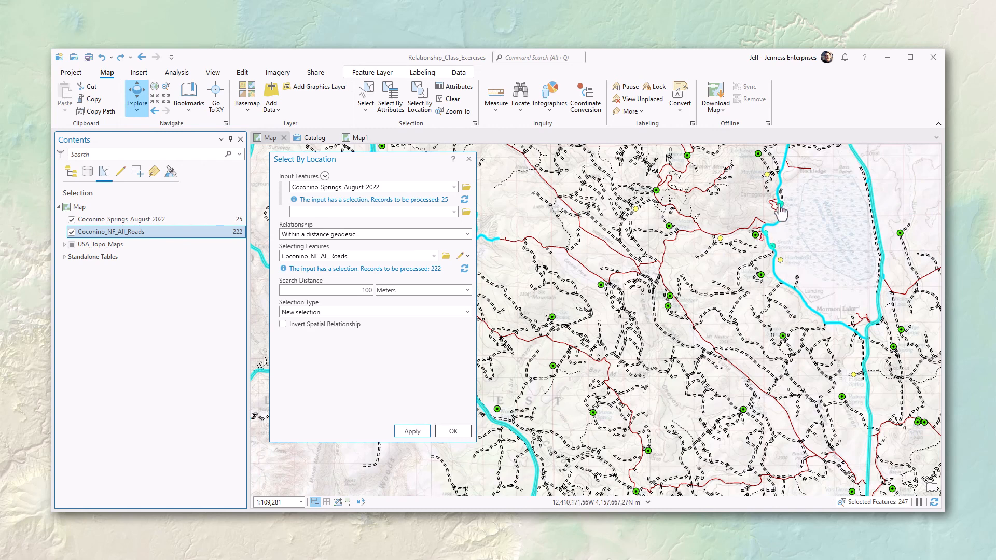
{"action": "left_click", "coordinate": [222, 220]}
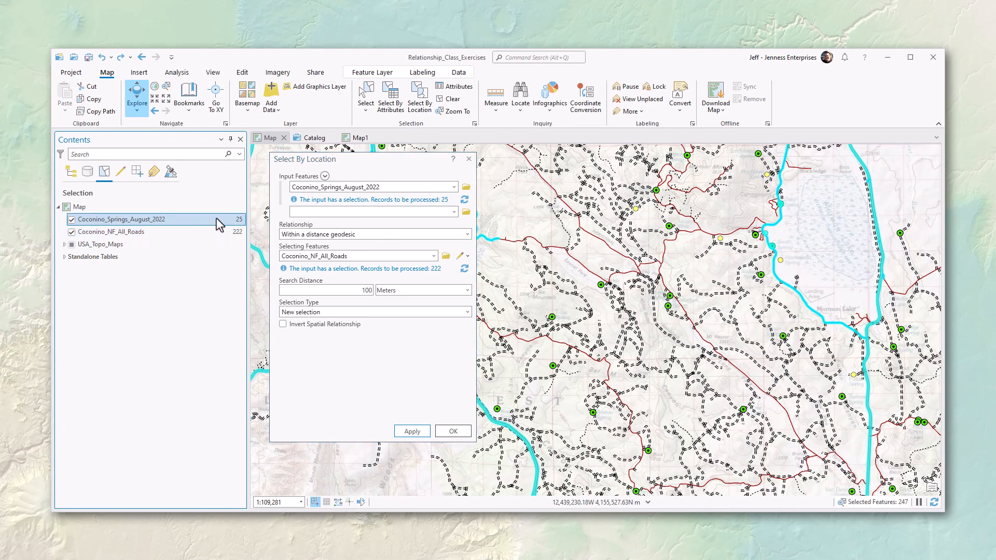
{"action": "mouse_move", "coordinate": [239, 225]}
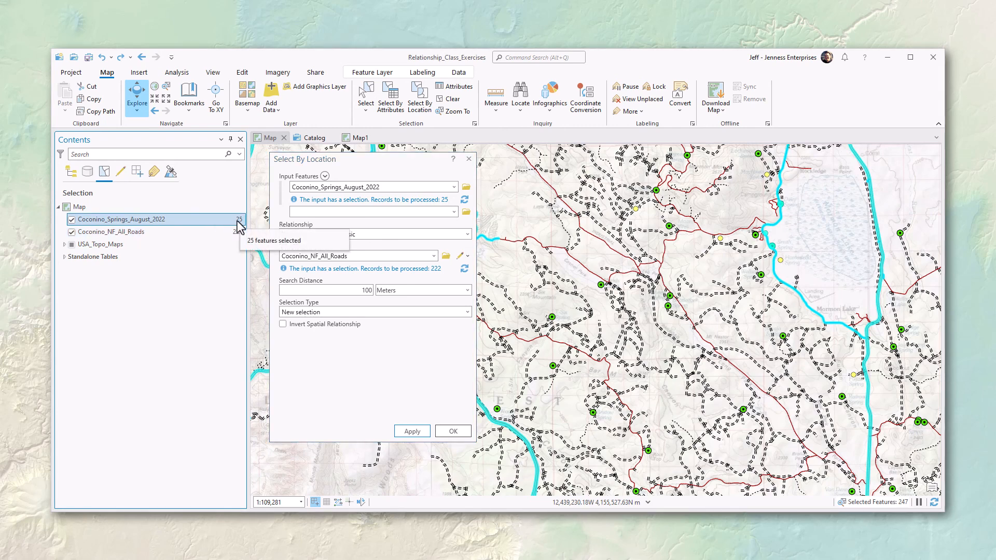
{"action": "left_click", "coordinate": [451, 432]}
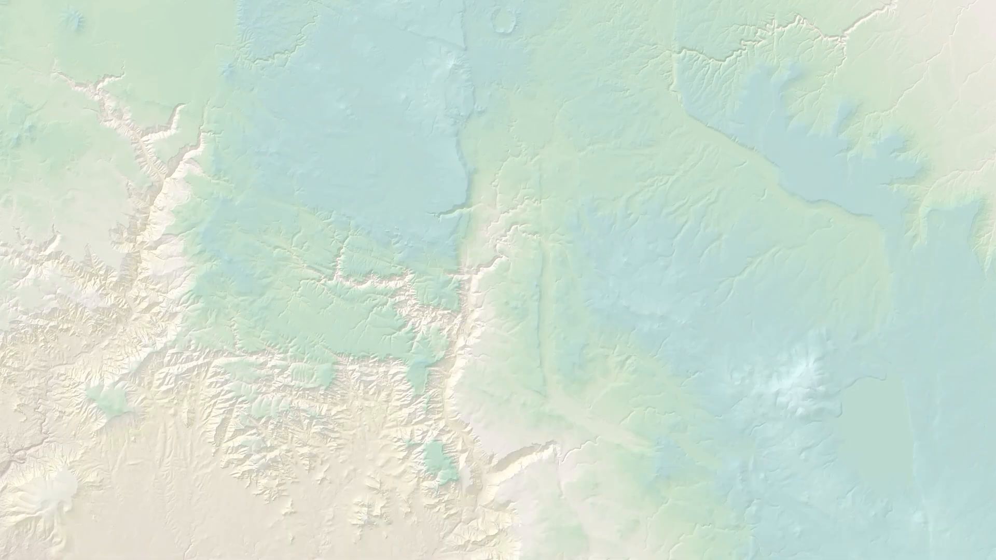